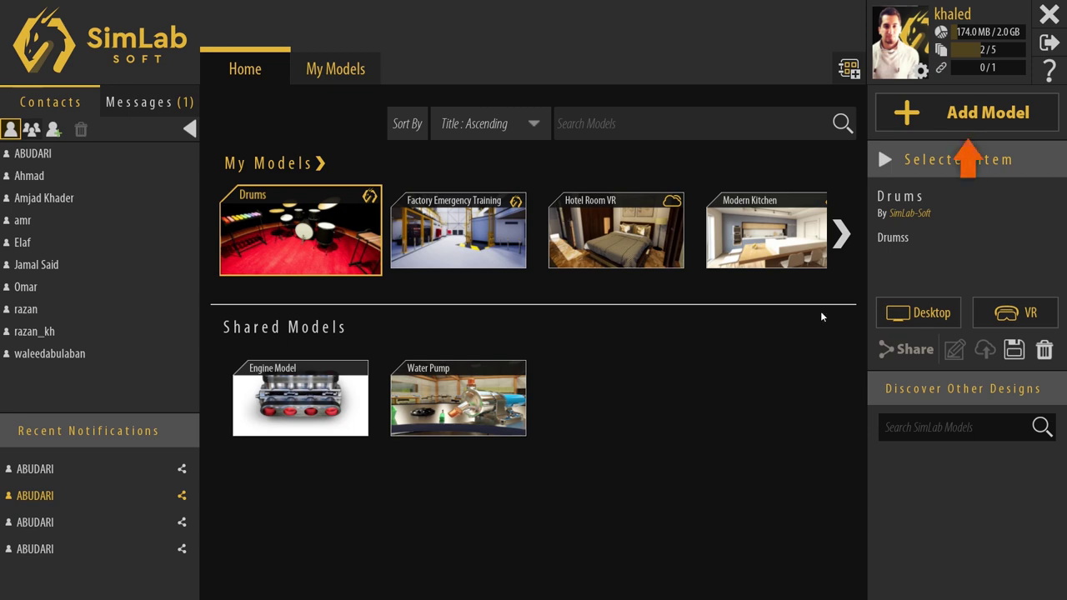
- Load the 3D MAP.vrpackage file as a new model
click(1004, 117)
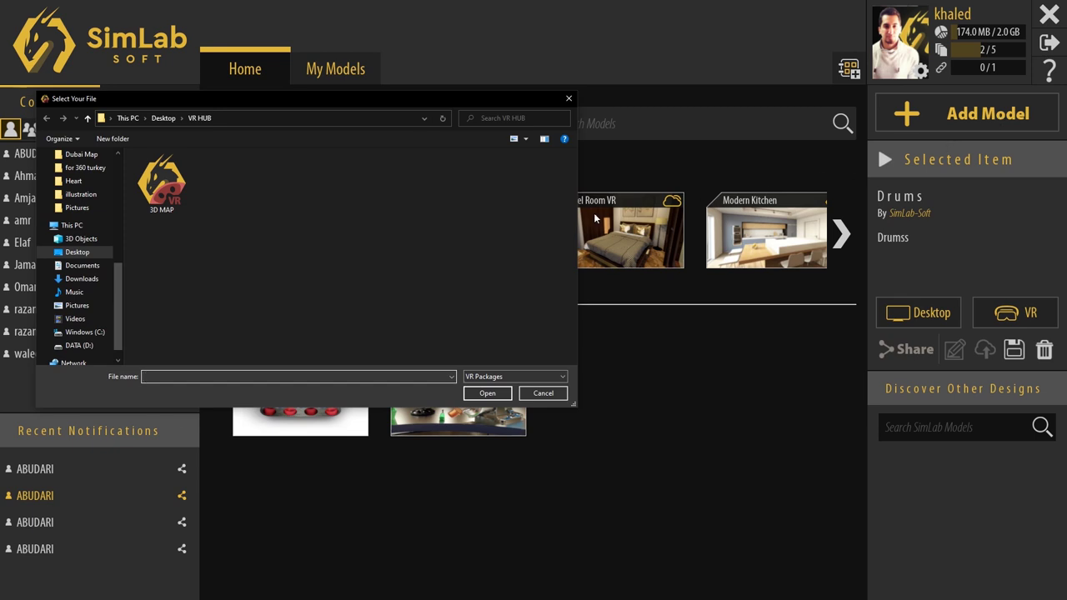
click(179, 200)
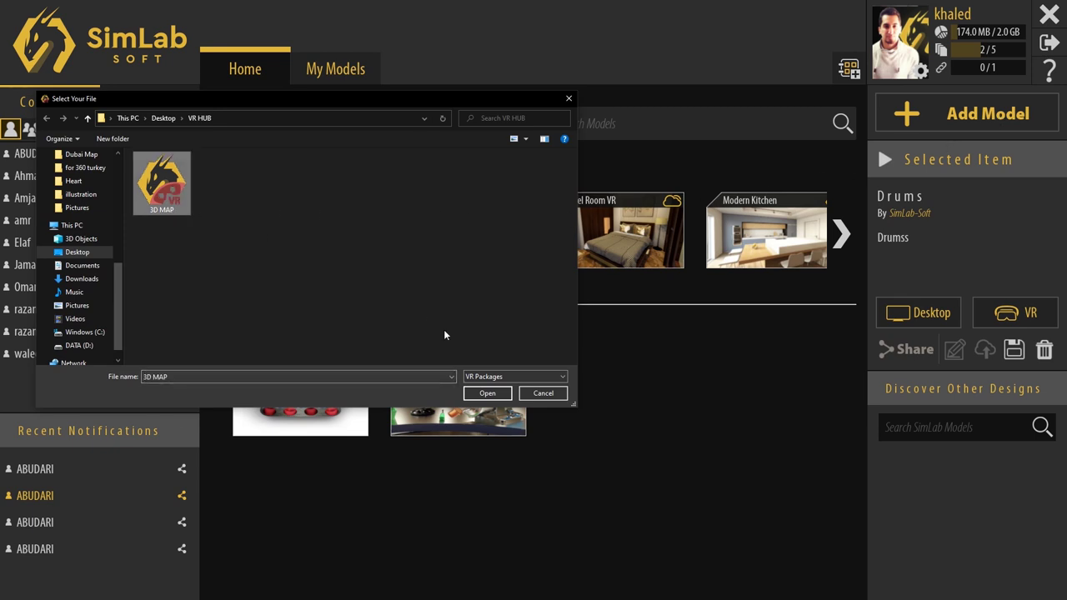
click(497, 397)
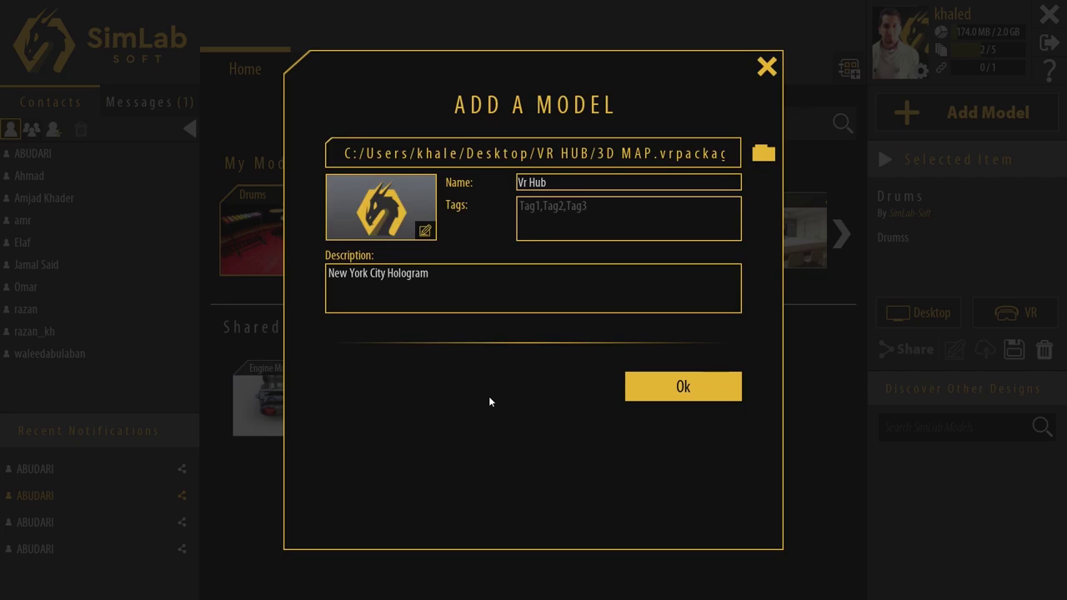
- Tag the model 'ciity, map', set vrPack (1) as its thumbnail, and confirm
click(541, 228)
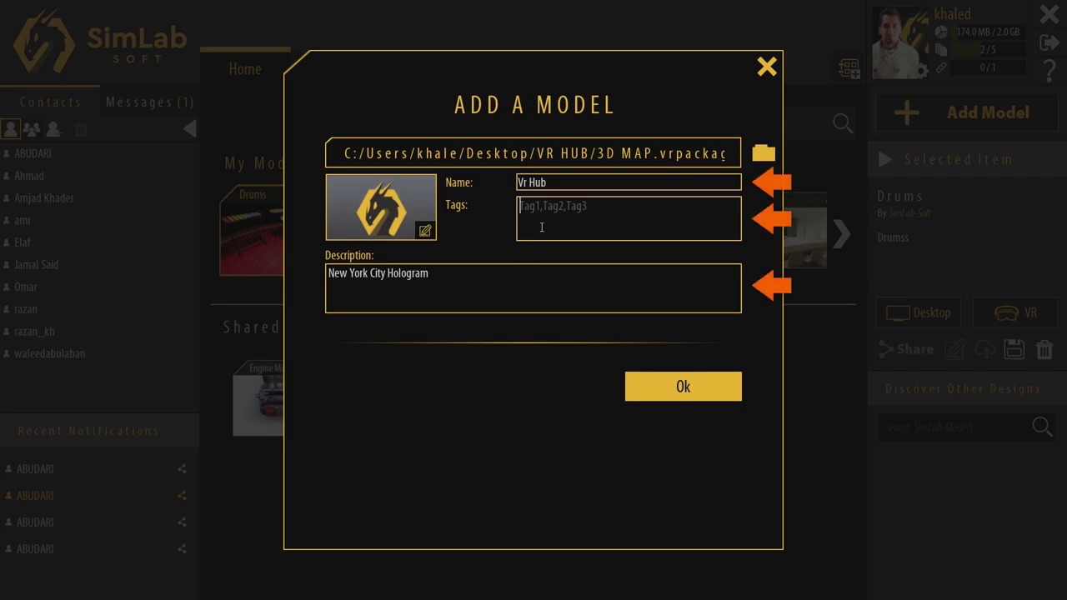
text(c)
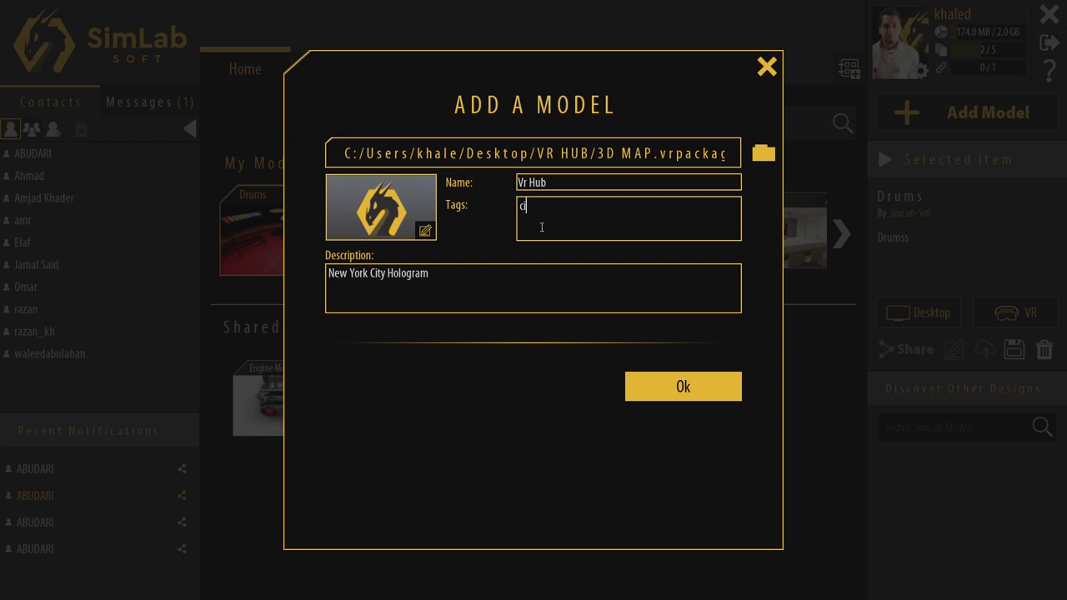
text(iity, map)
click(400, 219)
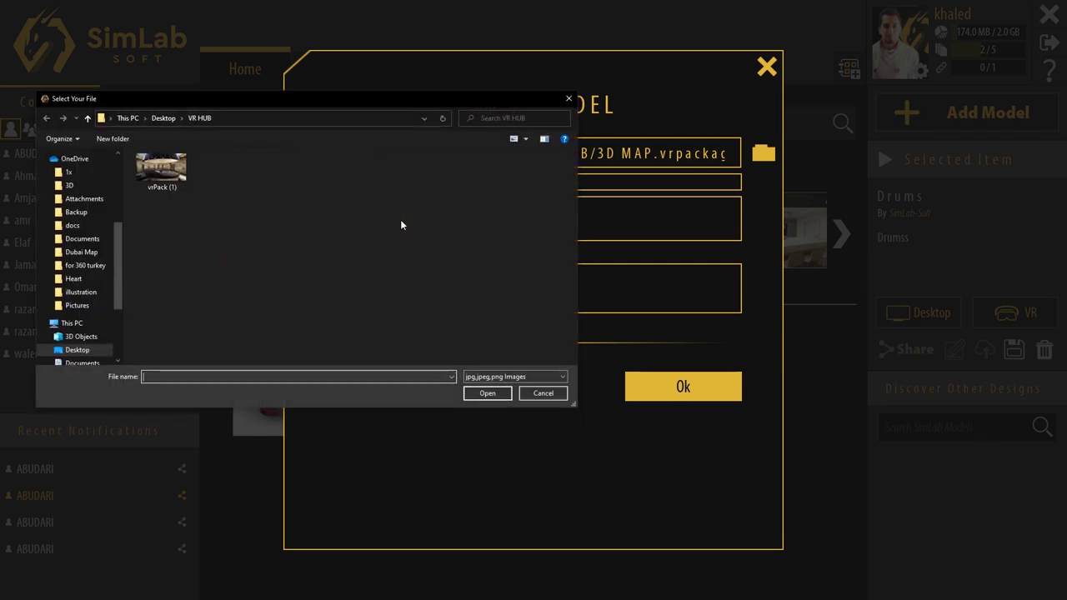
double_click(150, 167)
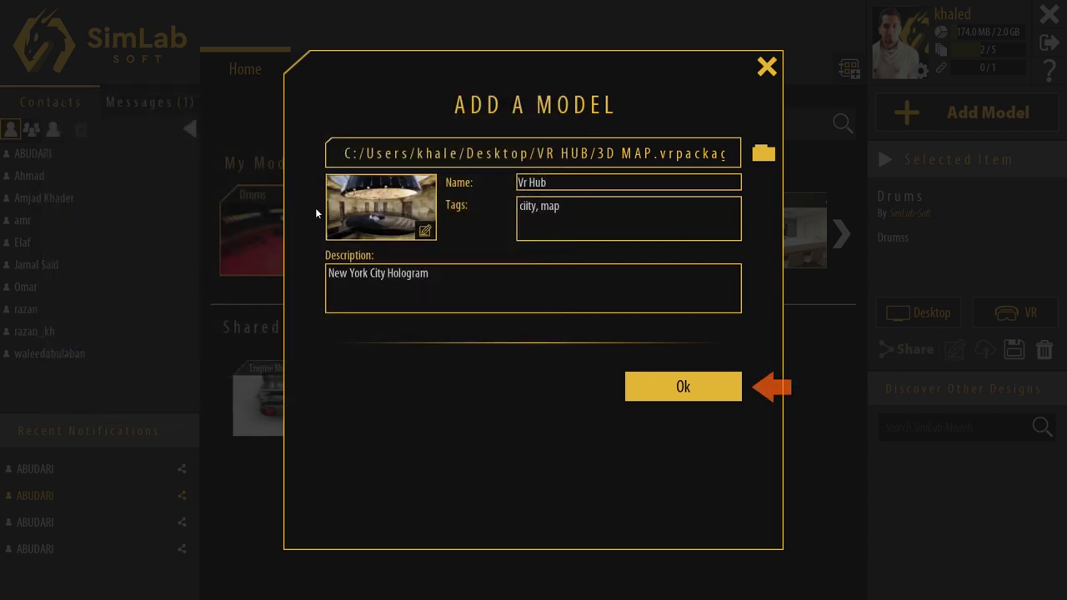
click(690, 395)
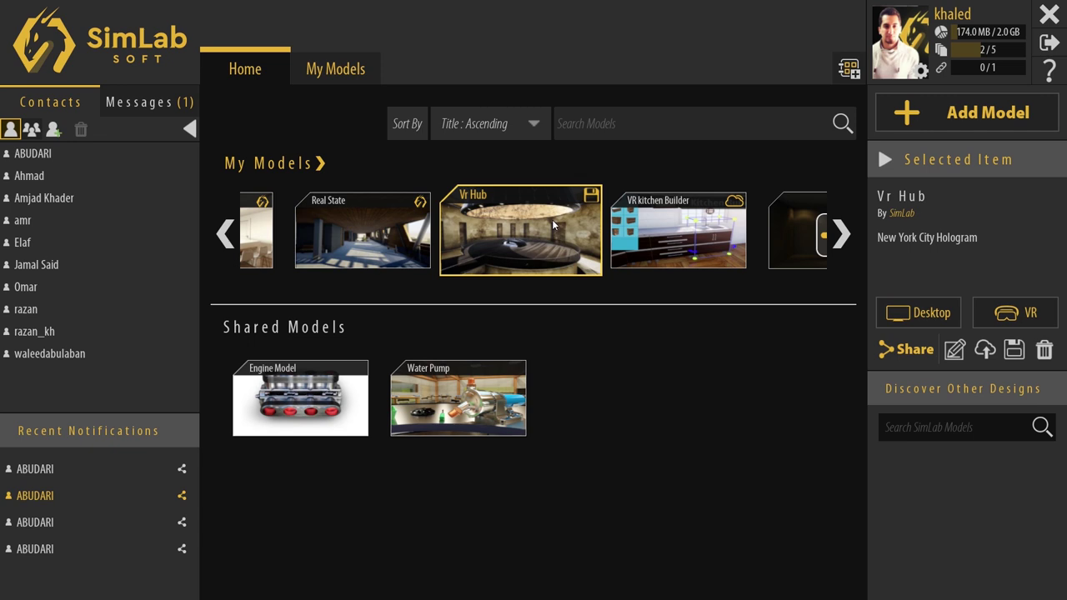
- Show the My Models grid and briefly inspect the Vr Hub model's details
click(358, 65)
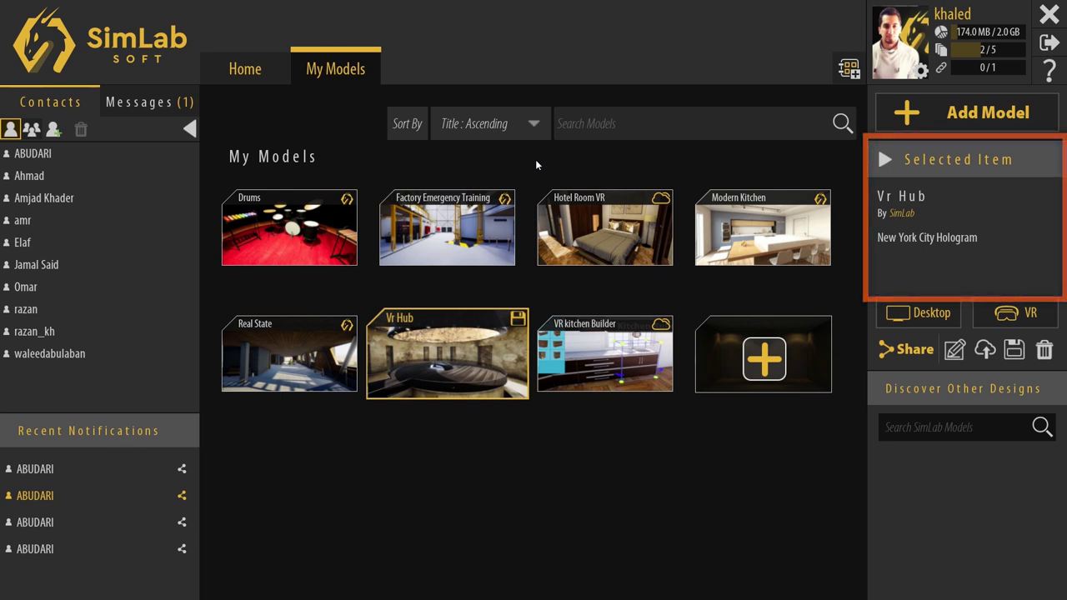
double_click(429, 352)
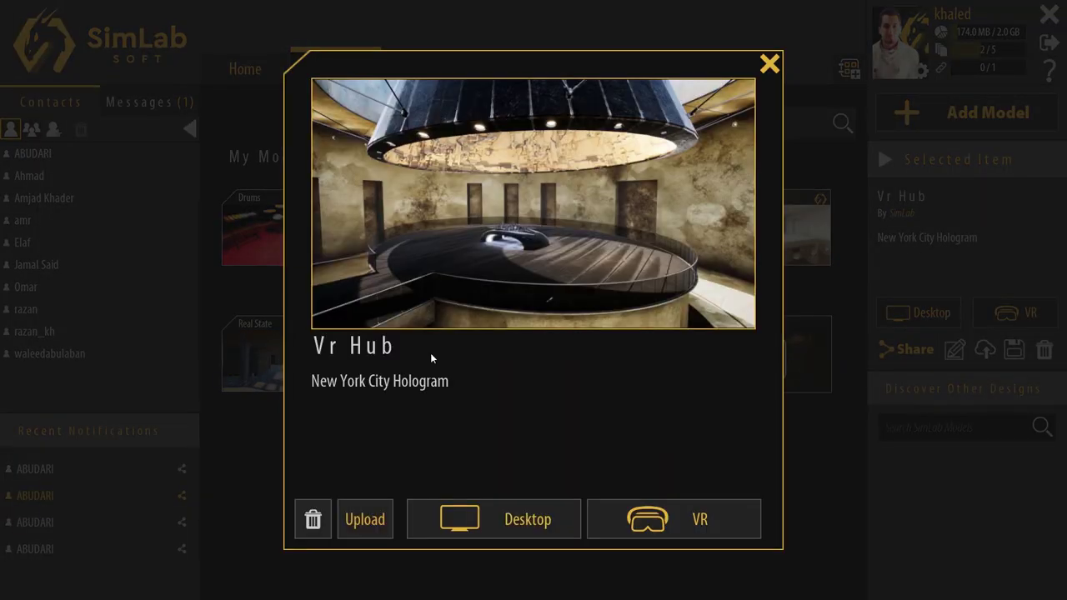
click(768, 63)
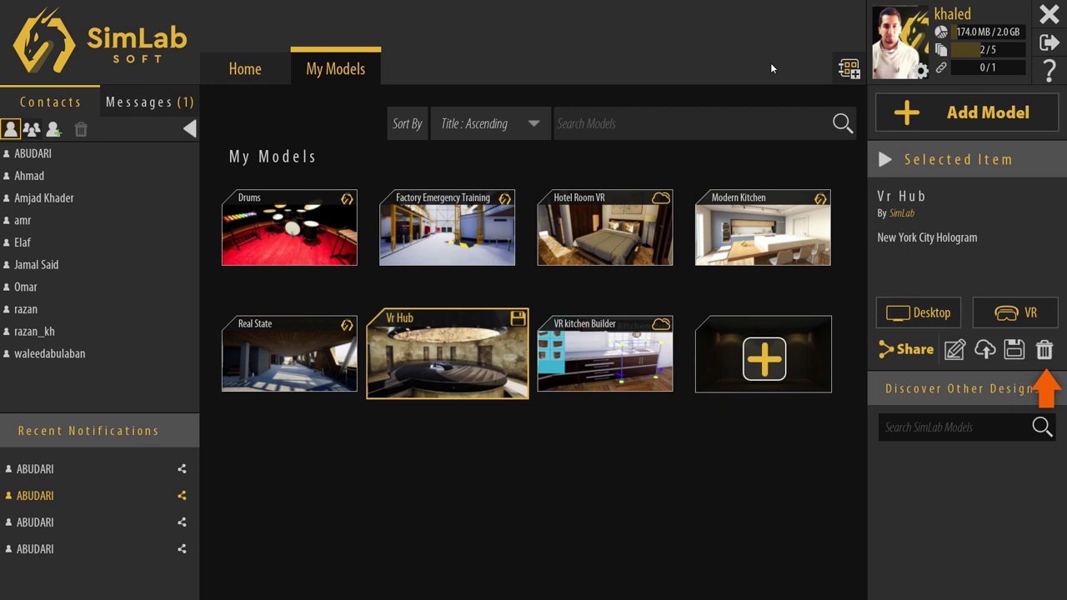
- Share Vr Hub with the first two contacts, then view the shared Engine Model's details
click(904, 358)
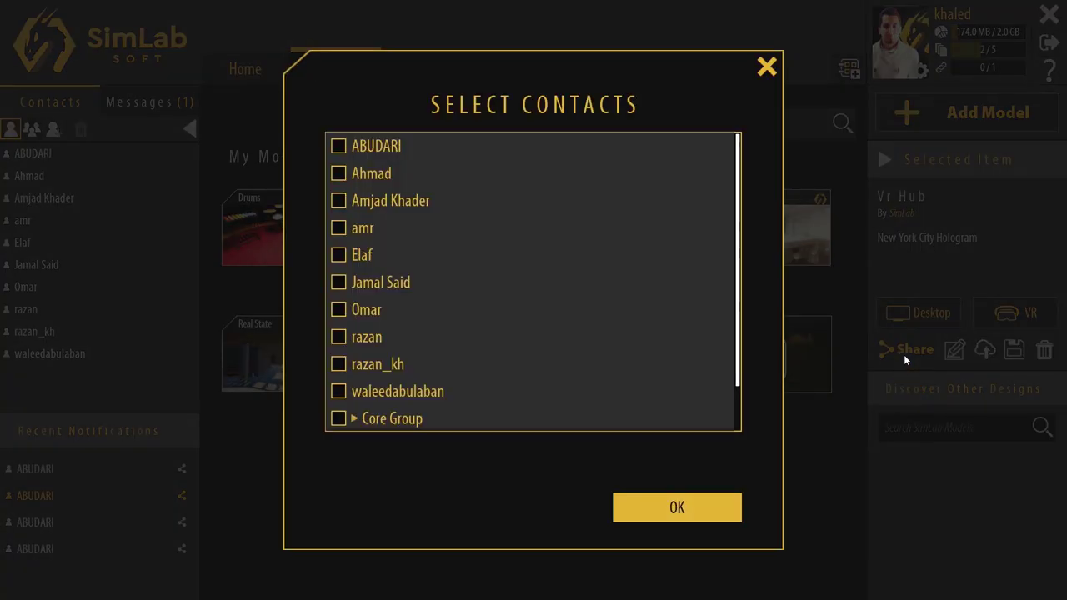
click(338, 175)
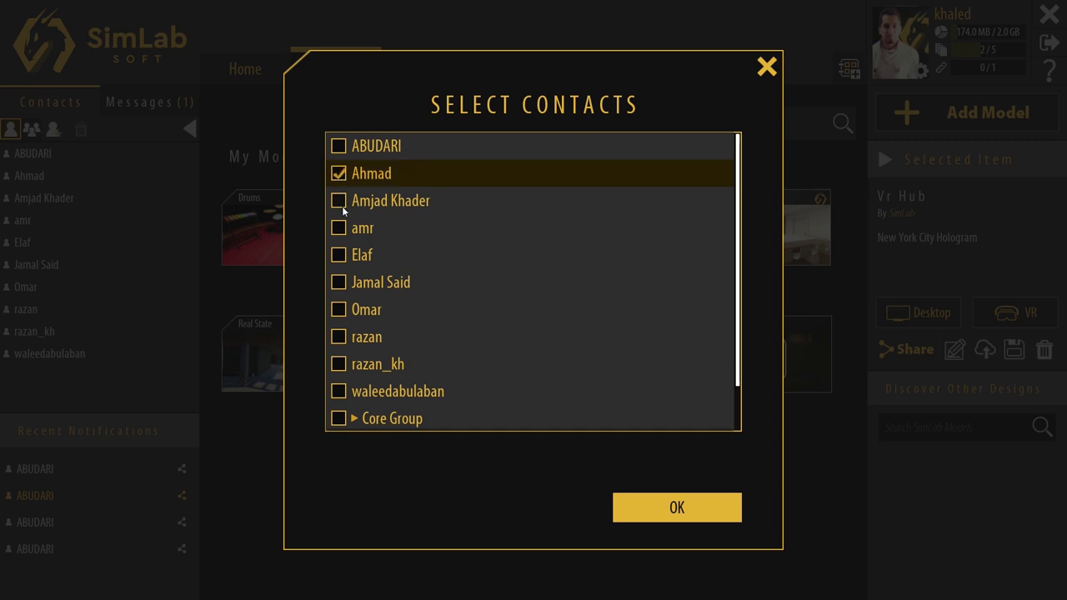
click(338, 145)
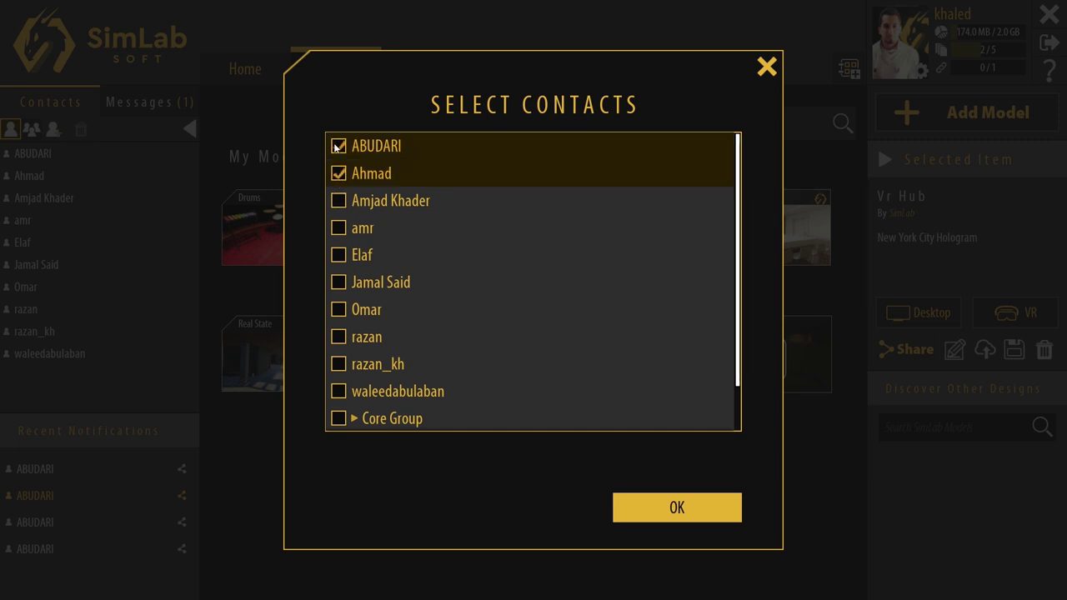
click(666, 519)
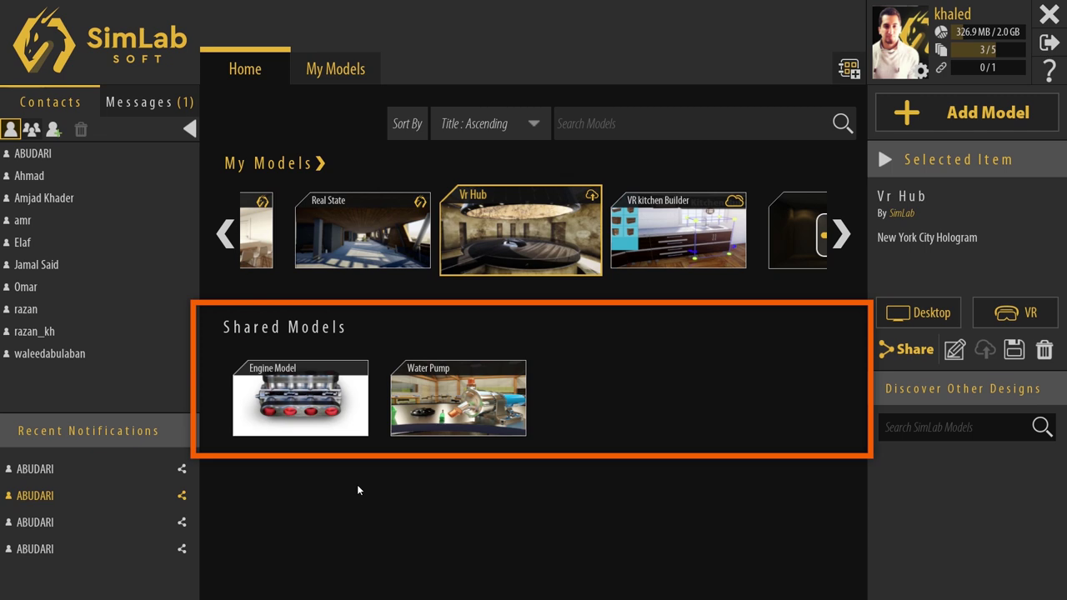
click(323, 429)
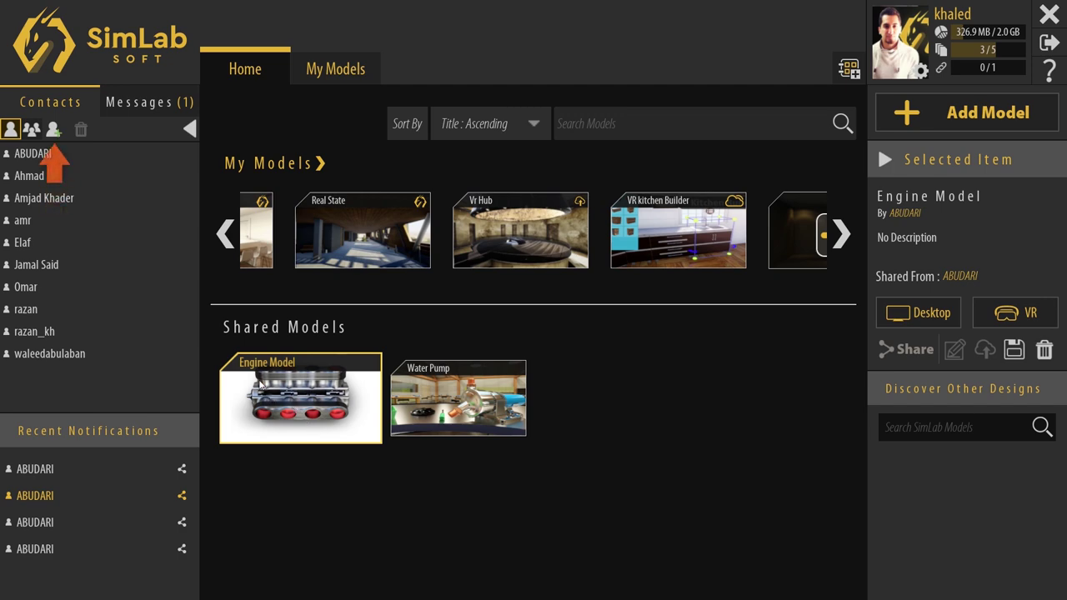
- Group the contacts into Core, Design and VR, with Core Group expanded to three members
click(53, 129)
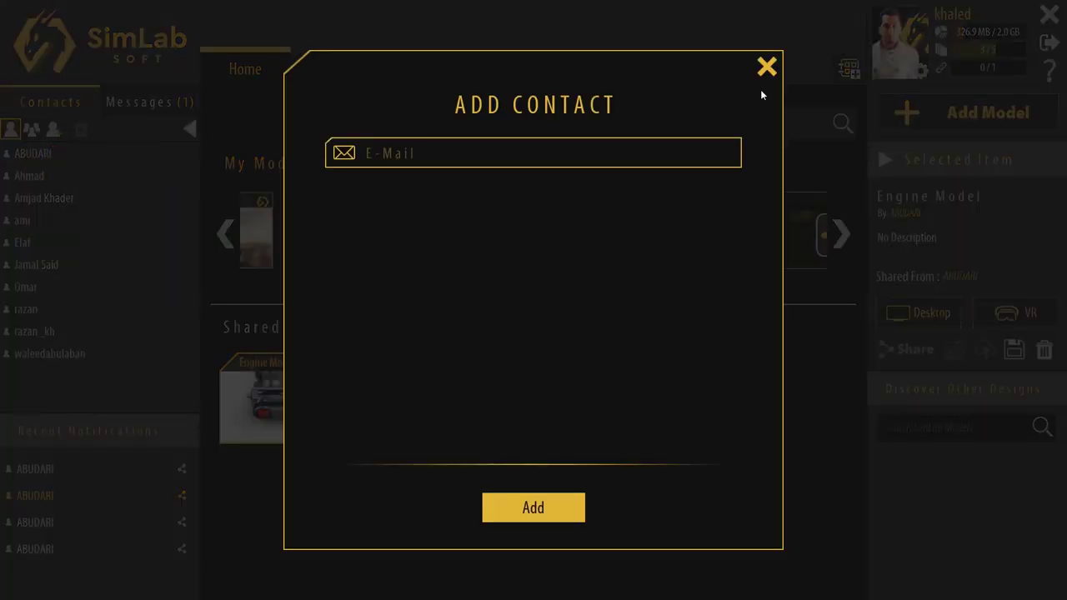
click(767, 68)
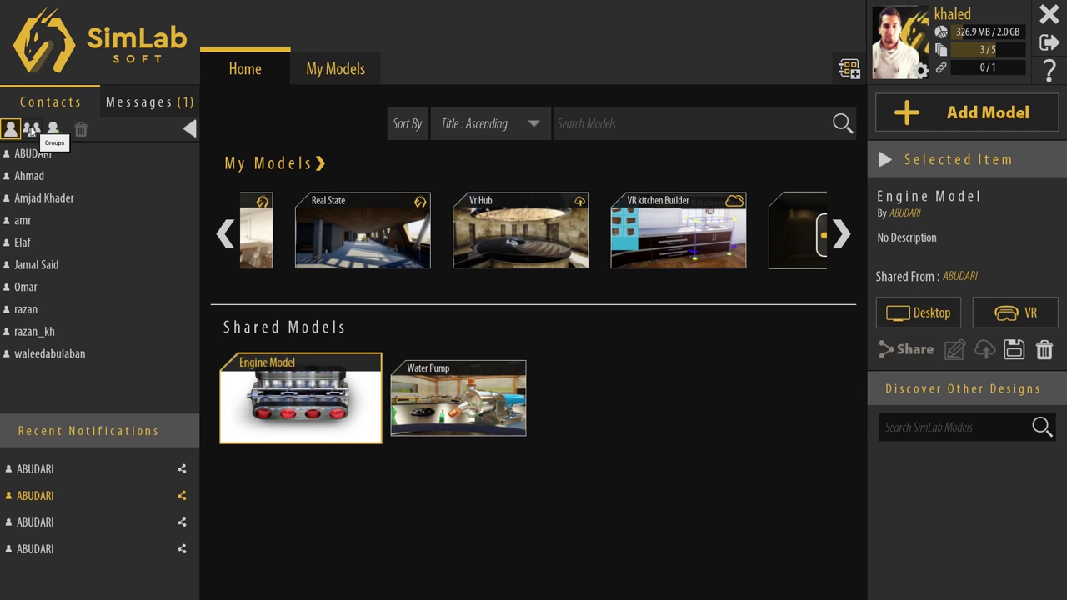
click(31, 128)
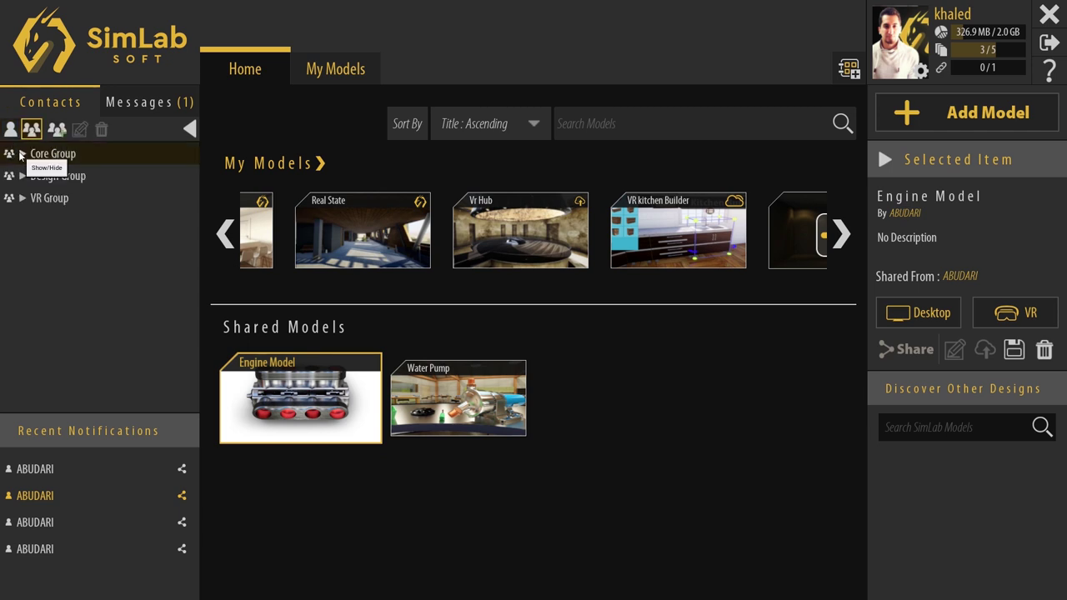
click(22, 153)
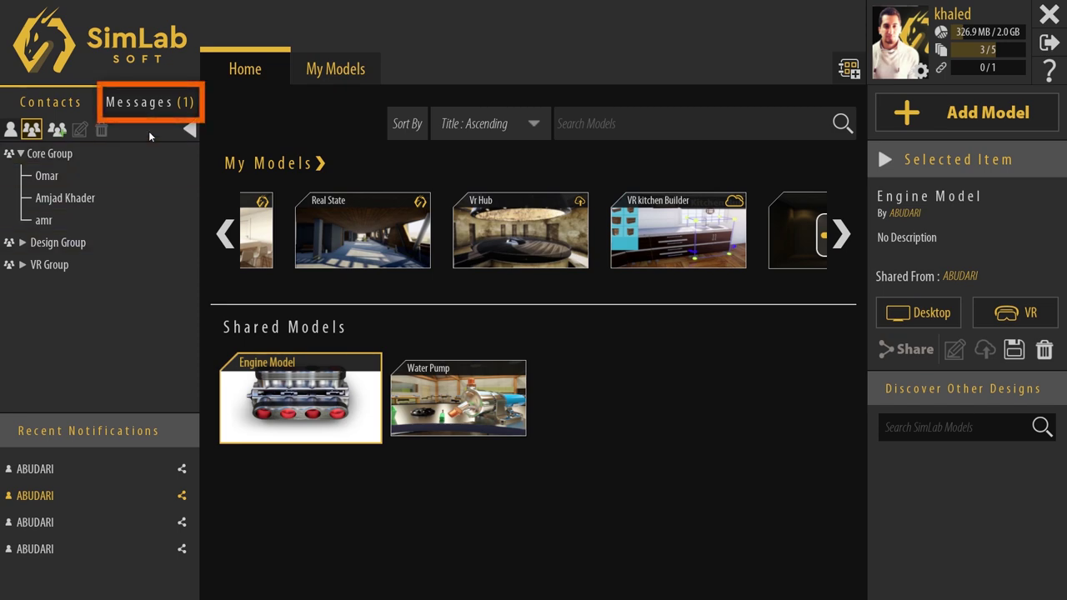
- In Messages, start a new message, browse recipients including Core Group, then close it
click(143, 104)
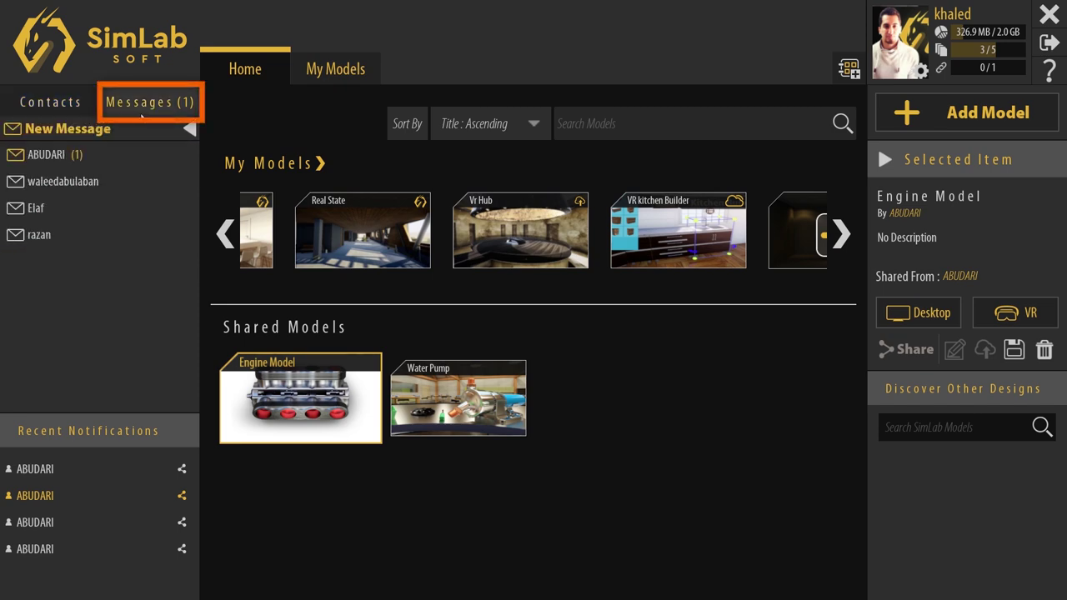
click(83, 130)
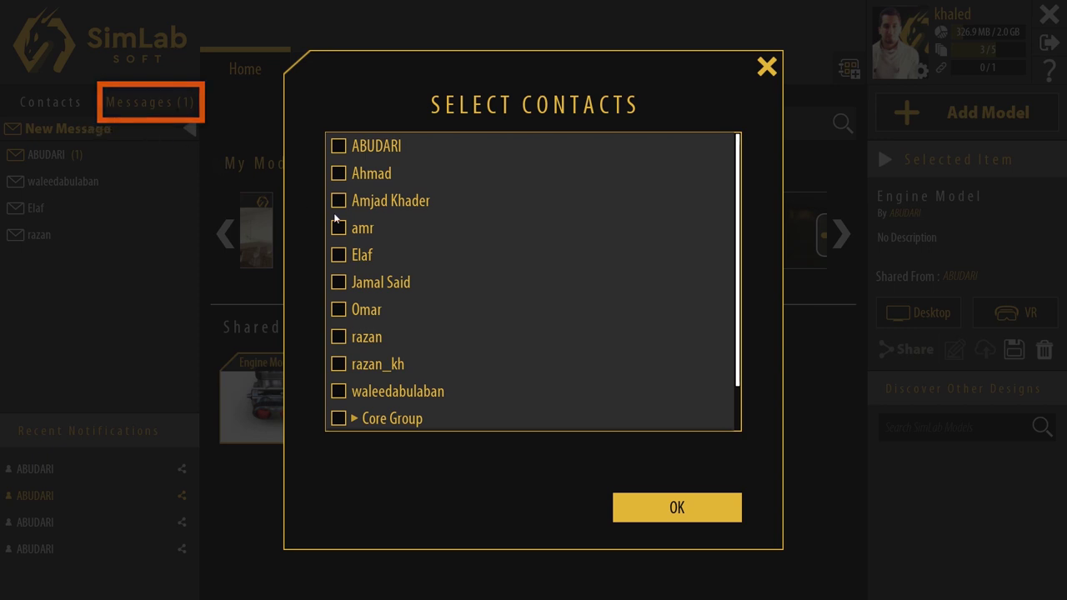
scroll(405, 247, down, 2)
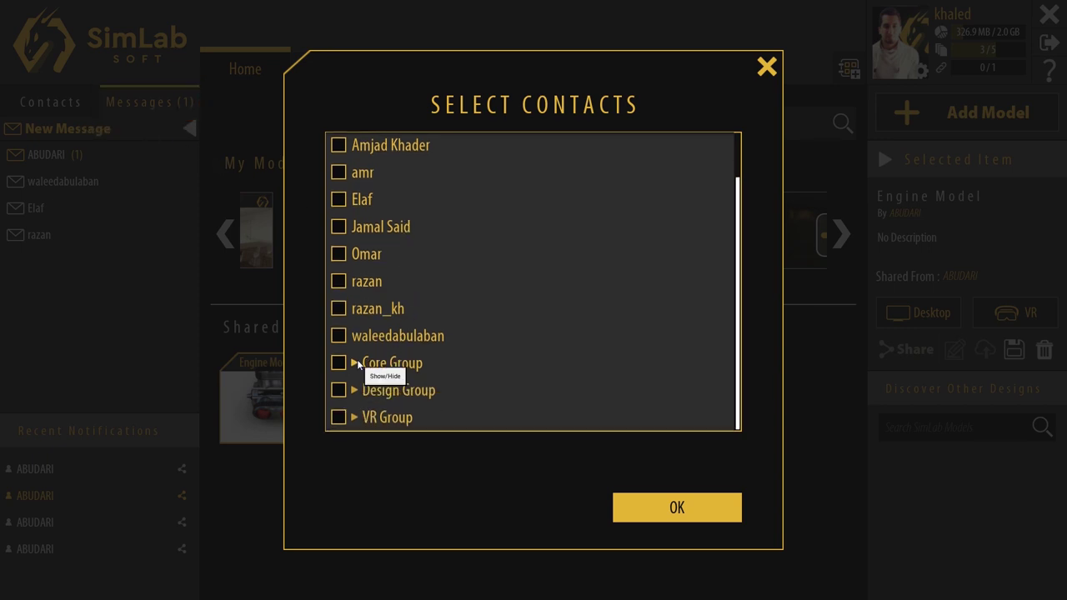
click(354, 364)
scroll(533, 350, down, 2)
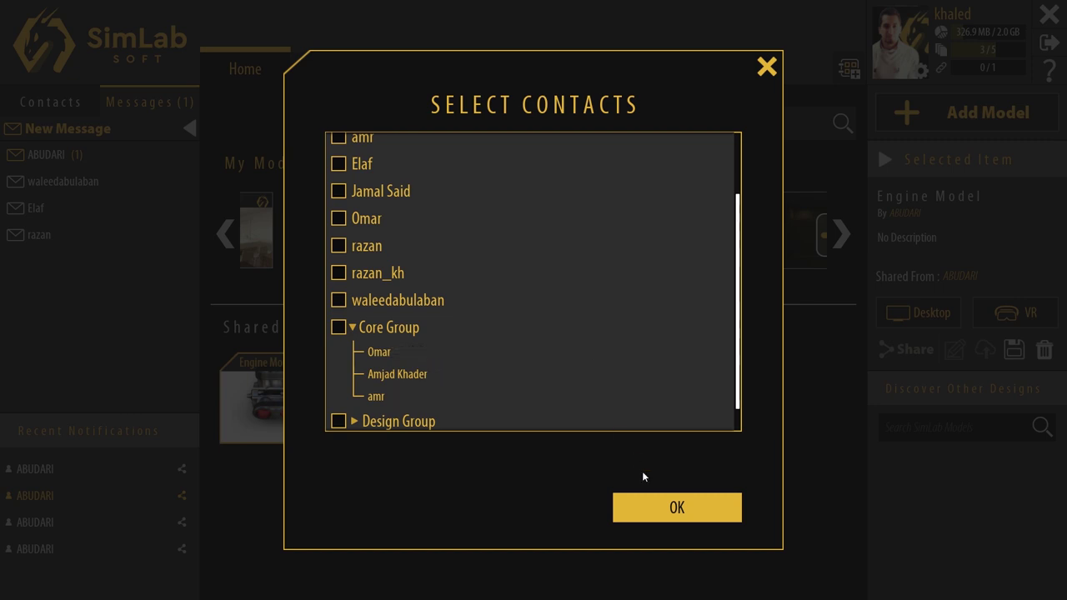
click(662, 507)
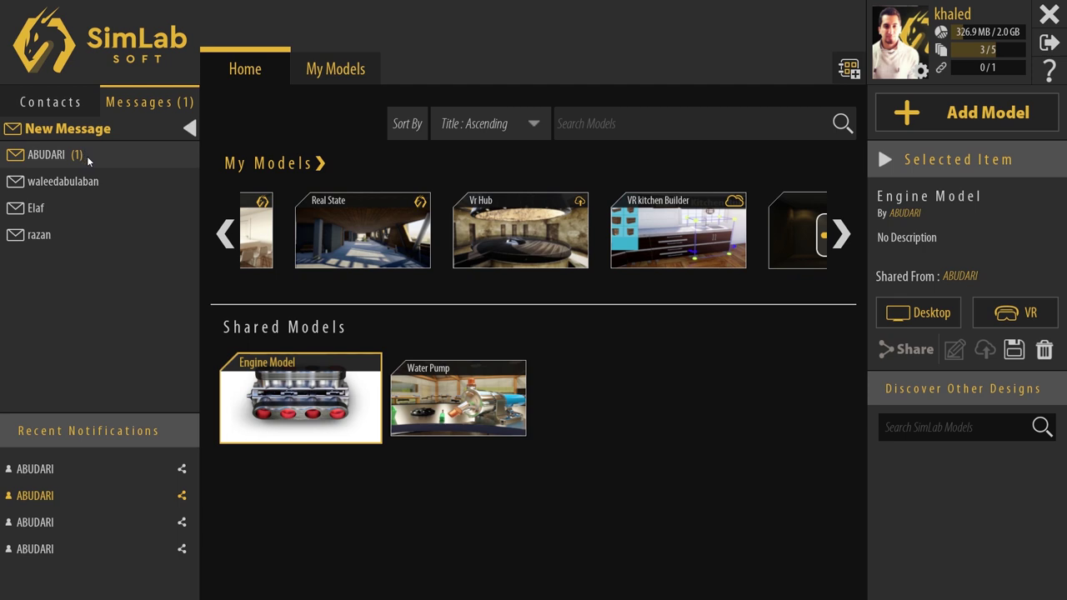
- Reply 'hi' in the conversation with the first contact
click(94, 164)
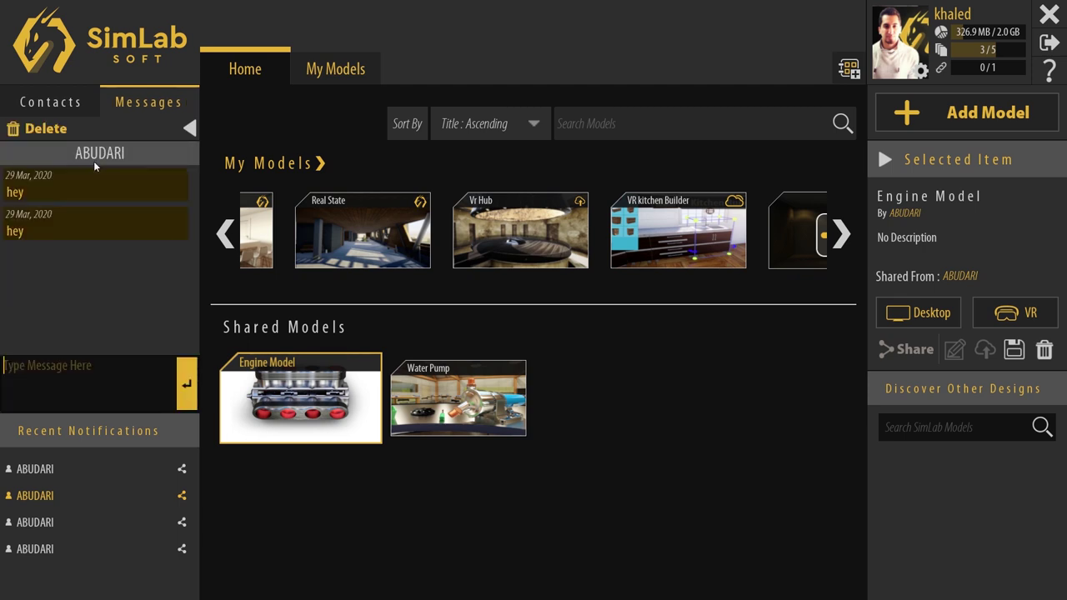
click(44, 365)
text(hi)
key(Return)
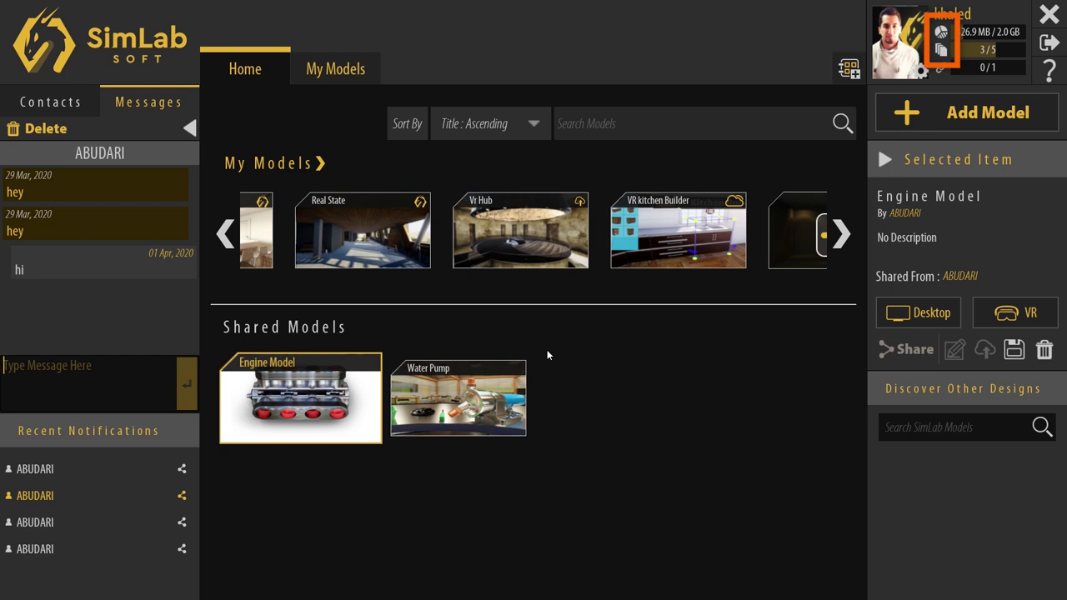
click(940, 33)
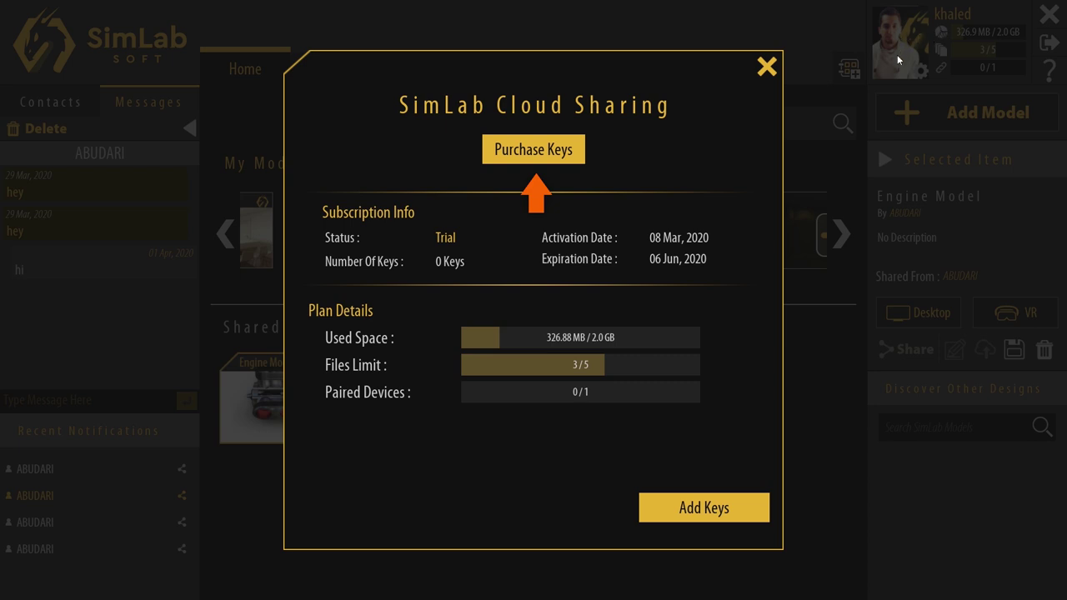
click(766, 66)
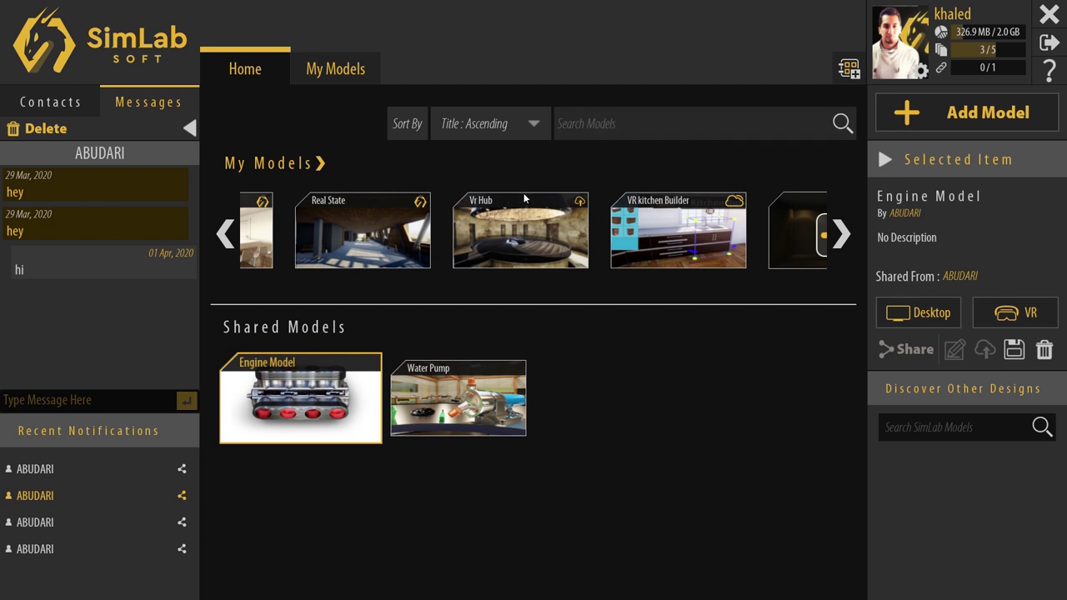
- Select the Vr Hub model and launch it in Desktop mode
click(506, 240)
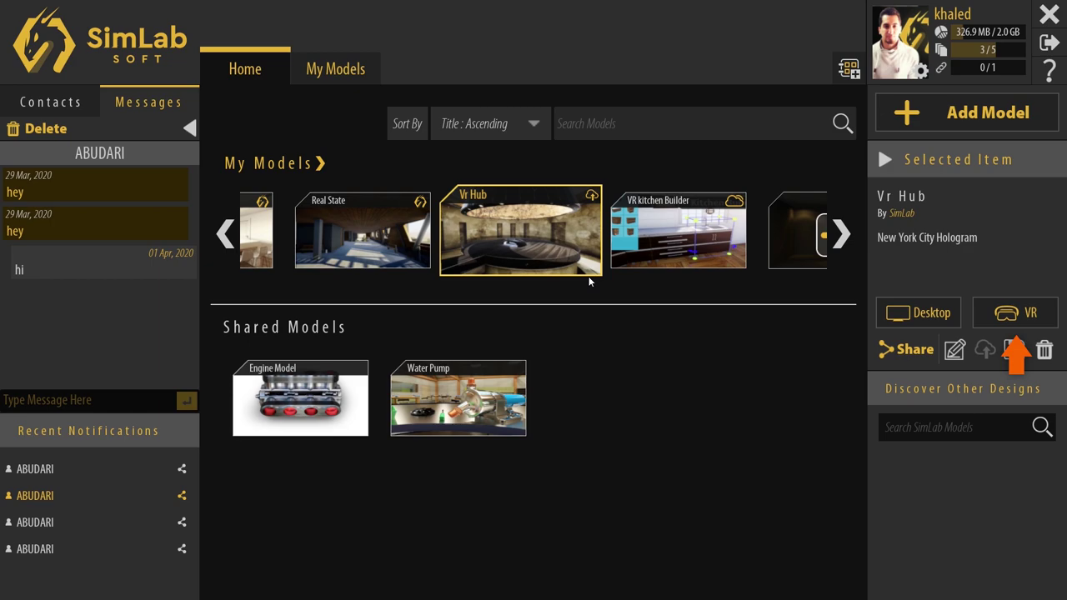
click(923, 319)
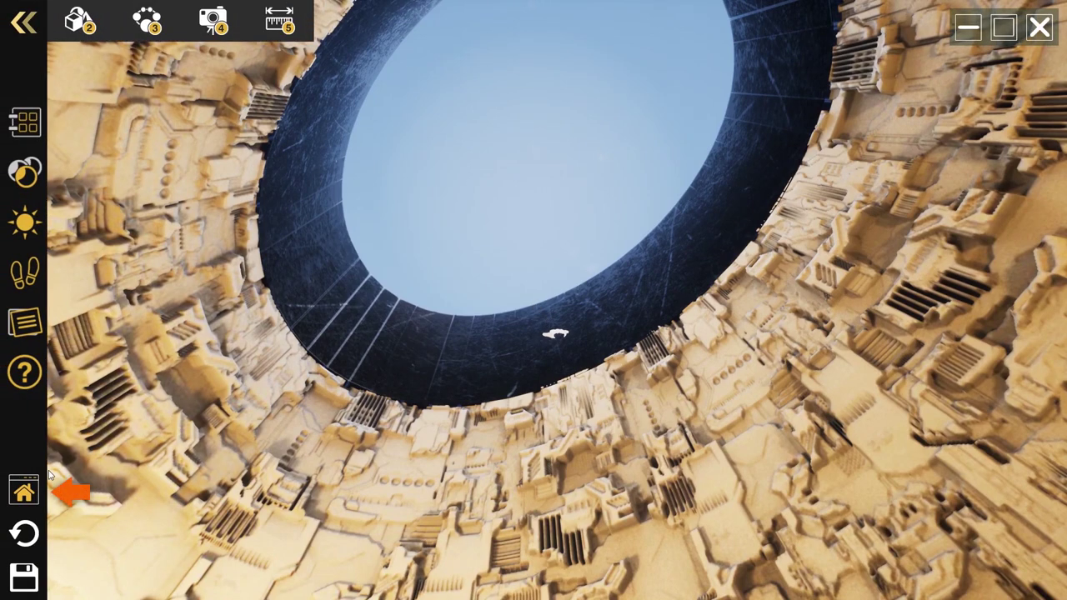
click(25, 491)
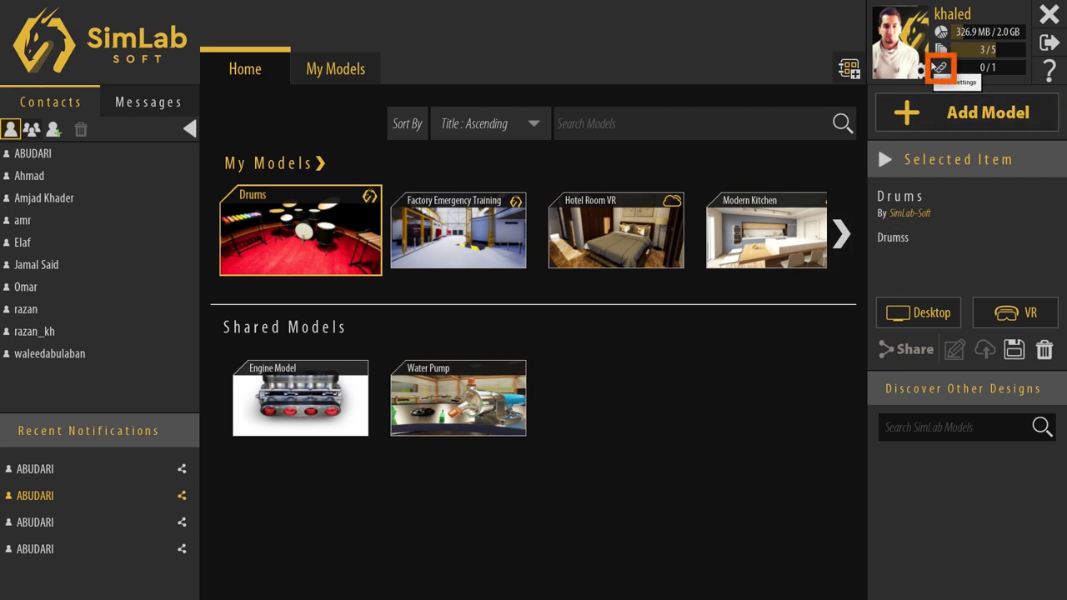
click(941, 68)
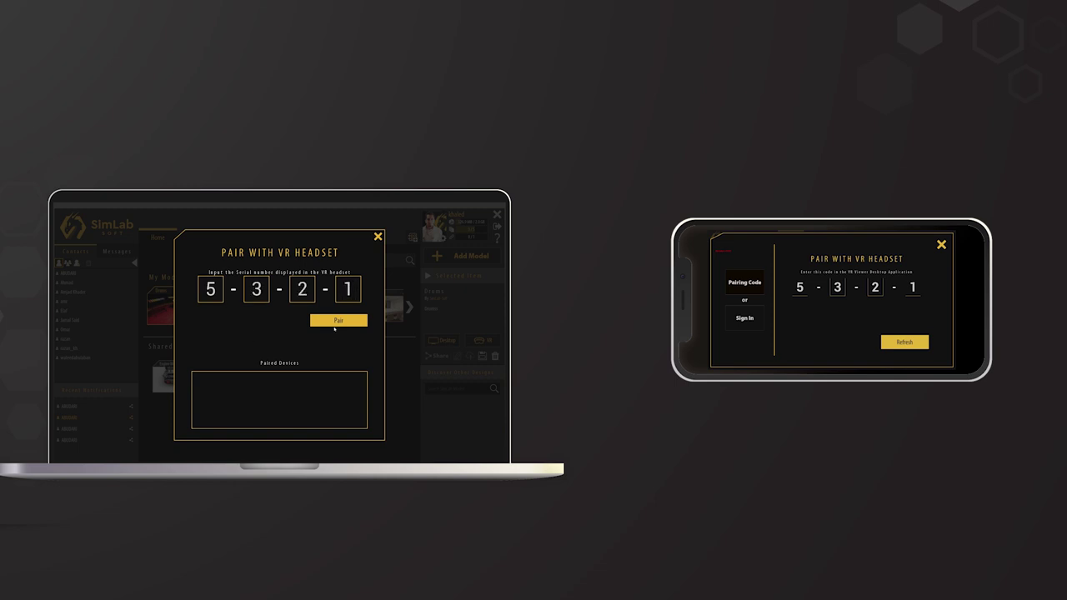
click(339, 322)
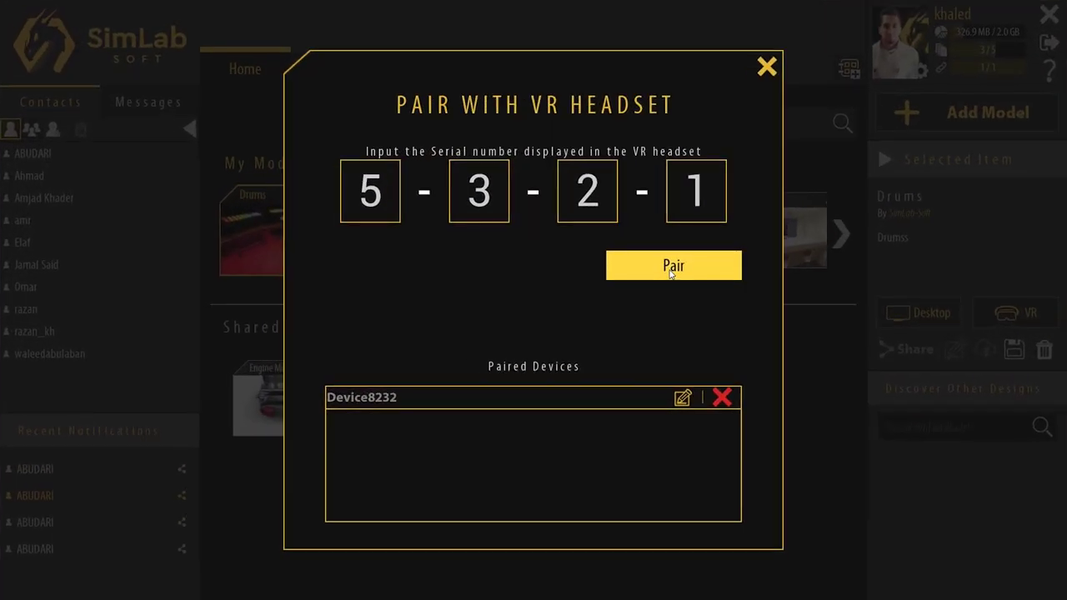
- Rename Device8232 to 'My SmartPhone' and close the pairing dialog
click(680, 397)
text(My SmartPhone)
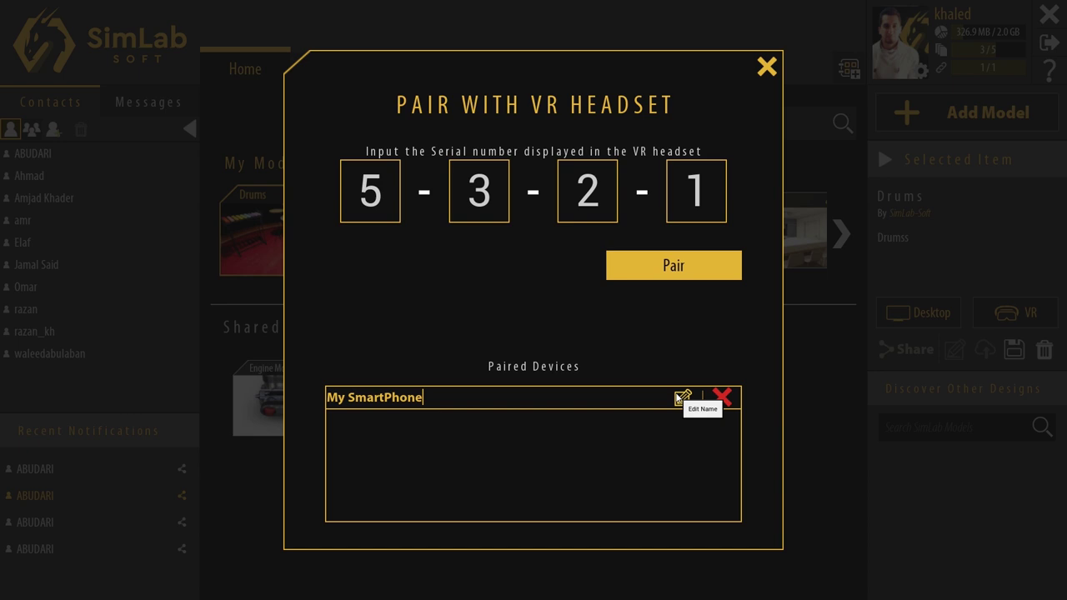
key(Return)
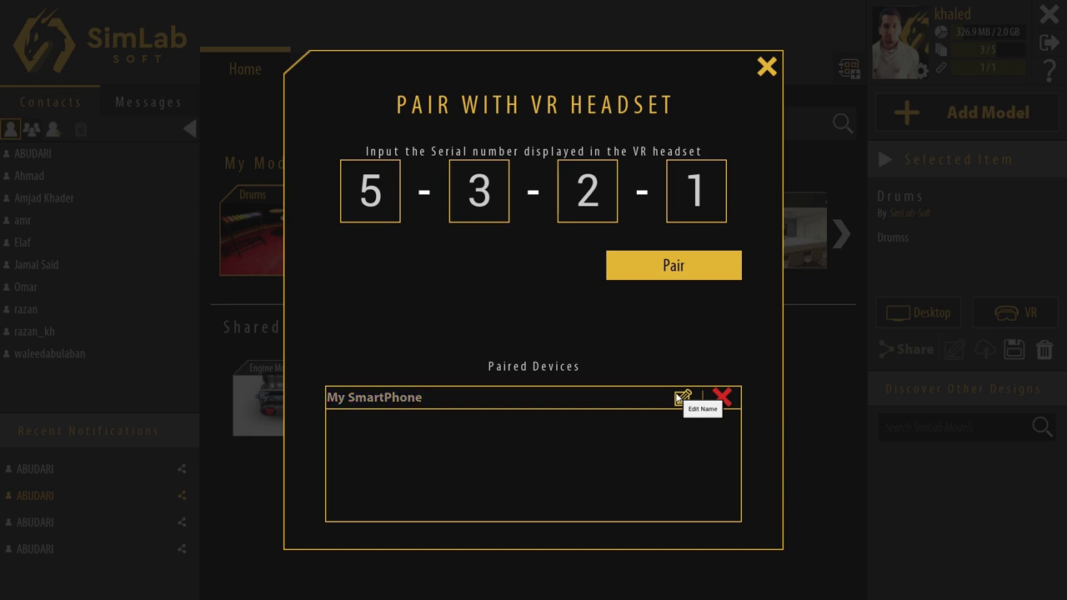
click(766, 66)
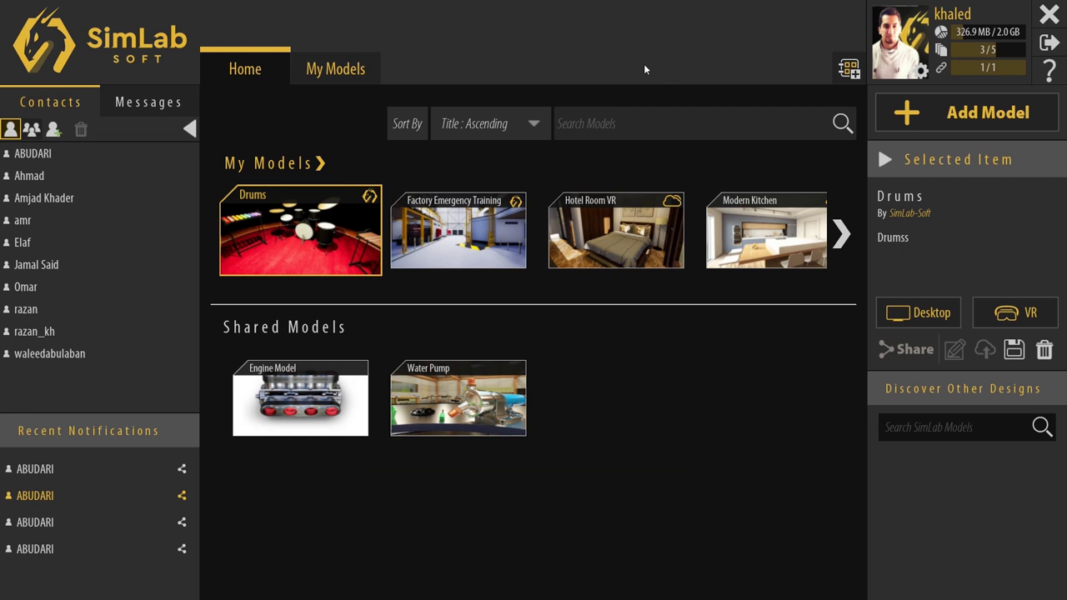